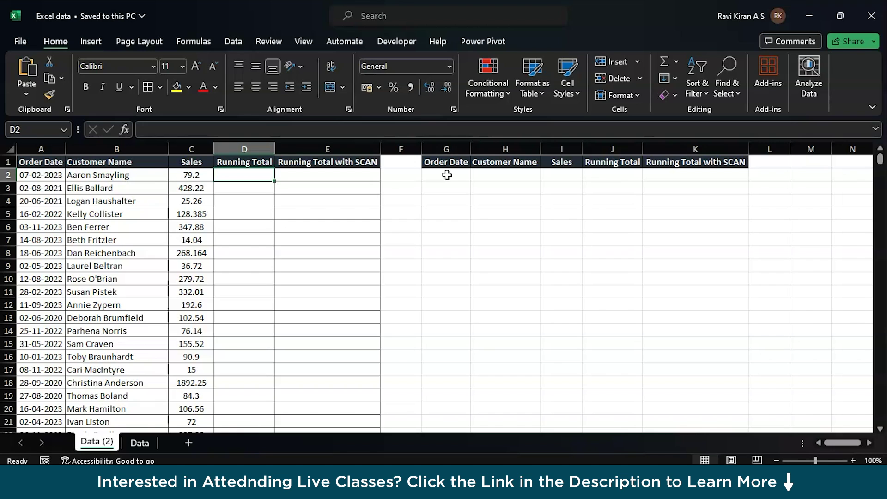
Begin a SCAN formula in E2 with initial value 0 and the sales range C2:C51 as the array.
{"action": "left_click", "coordinate": [352, 175]}
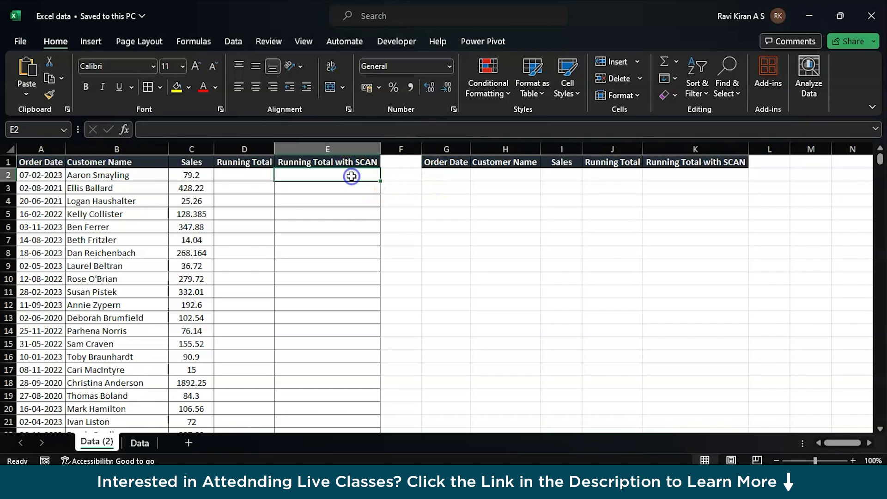
{"action": "type", "text": "=sc"}
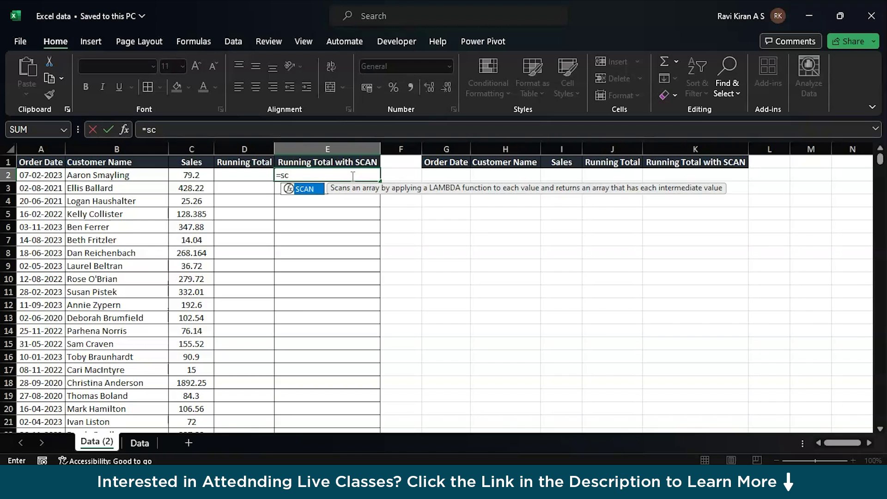
{"action": "key", "text": "Tab"}
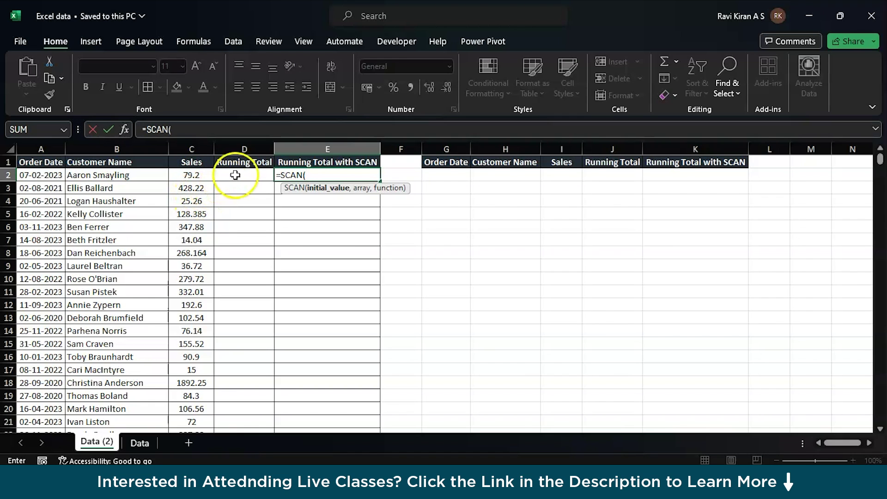
{"action": "type", "text": "0,"}
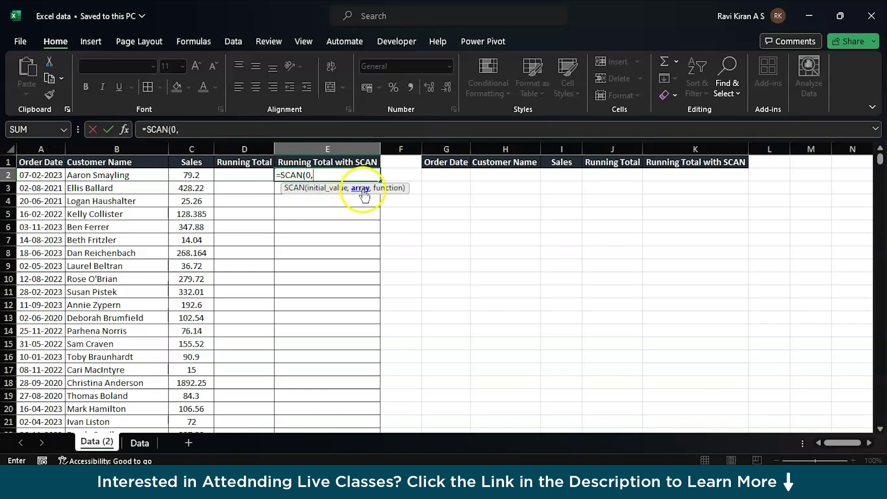
{"action": "left_click", "coordinate": [191, 176]}
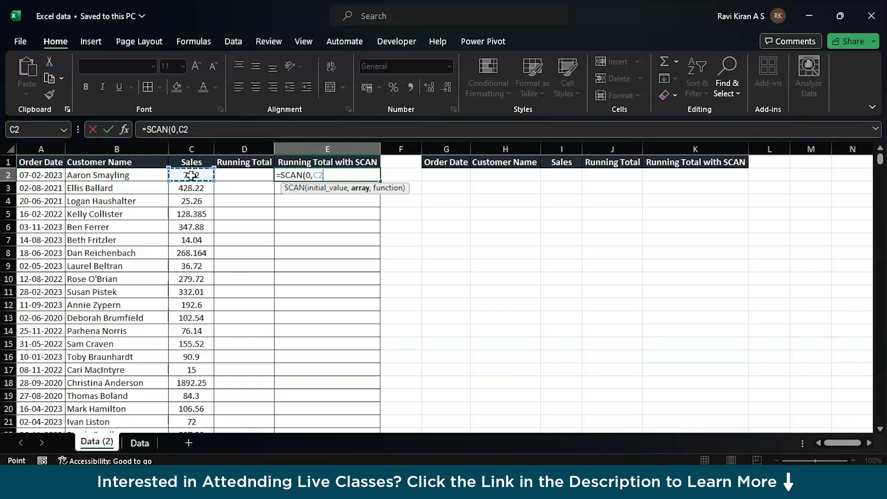
{"action": "key", "text": "ctrl+shift+Down"}
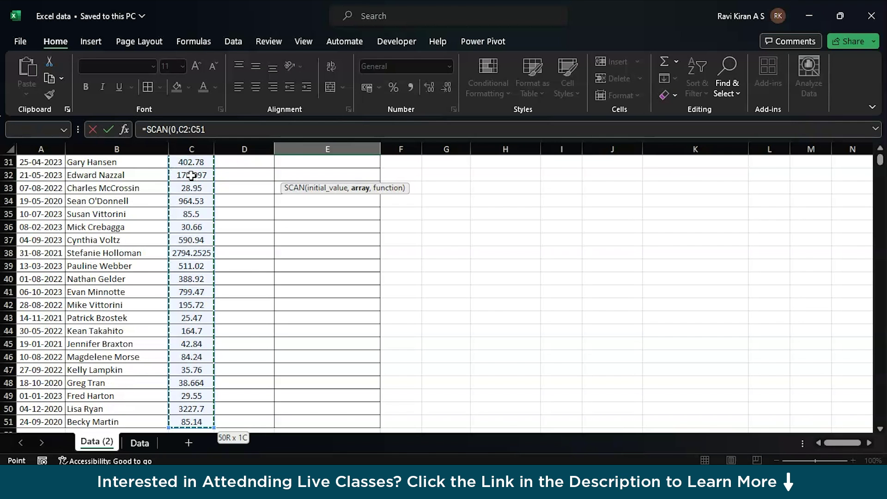
{"action": "type", "text": ","}
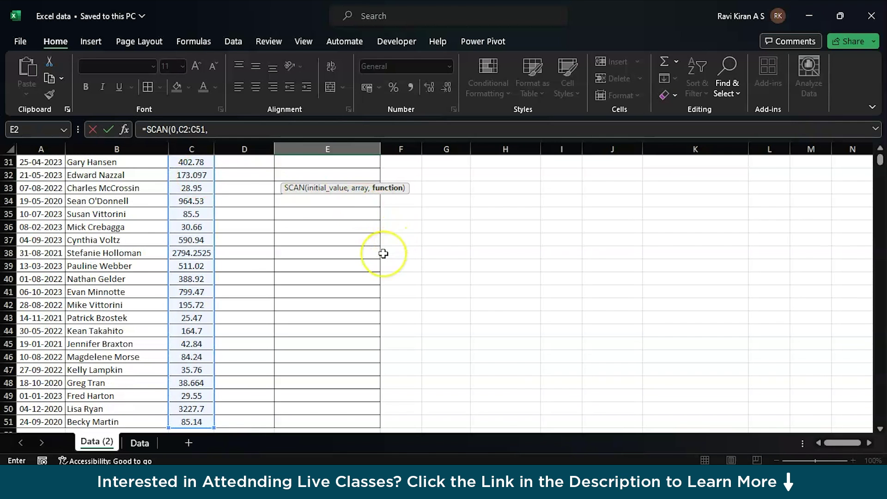
{"action": "scroll", "coordinate": [383, 252], "scroll_direction": "up", "scroll_amount": 10}
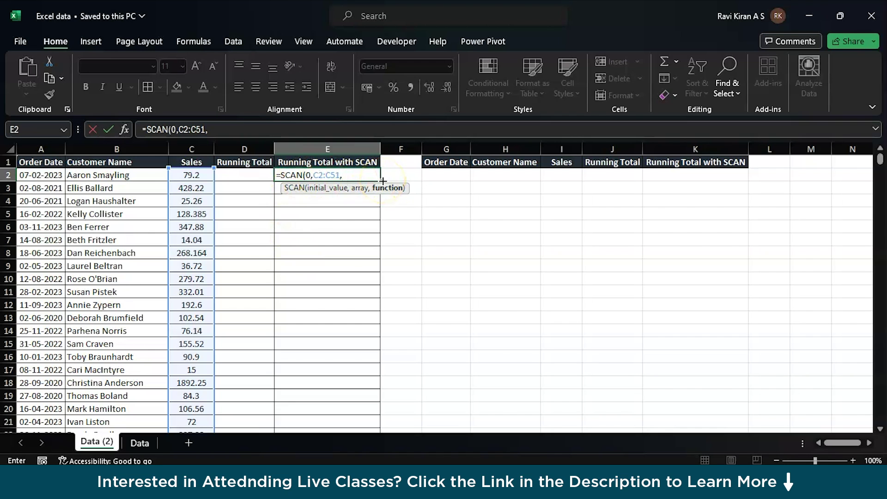
{"action": "type", "text": "su"}
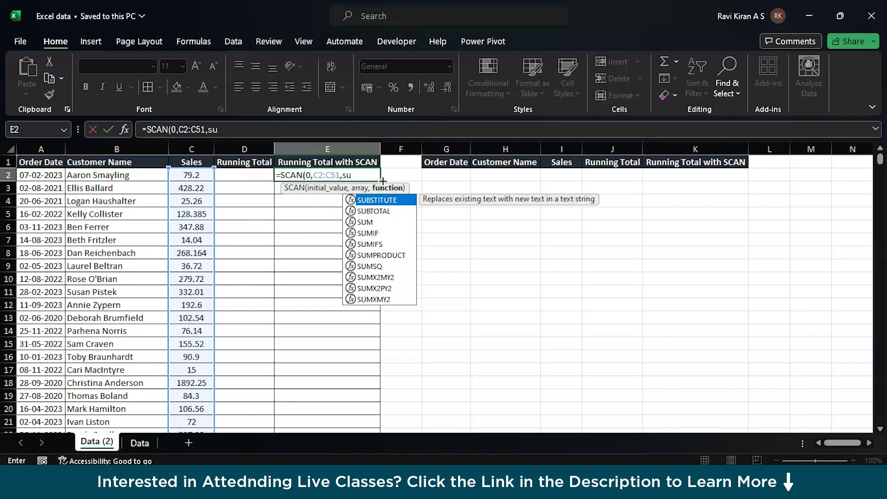
{"action": "key", "text": "Down"}
{"action": "key", "text": "Down"}
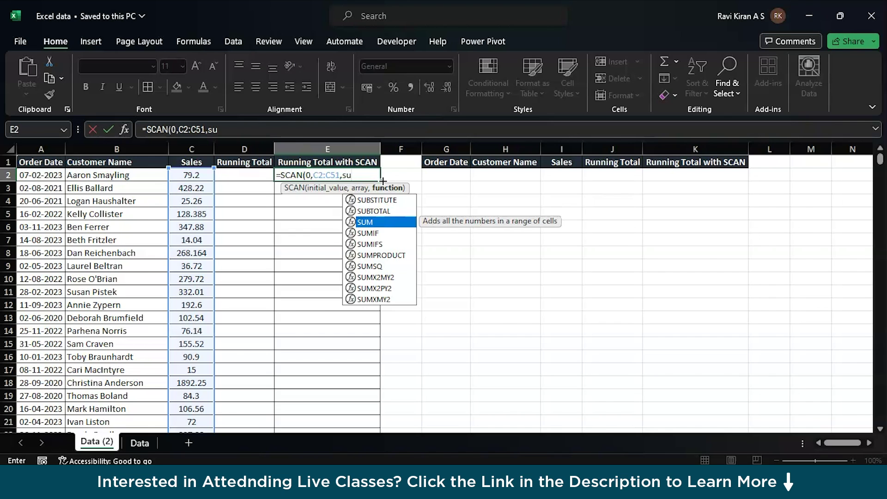
{"action": "key", "text": "BackSpace"}
{"action": "key", "text": "BackSpace"}
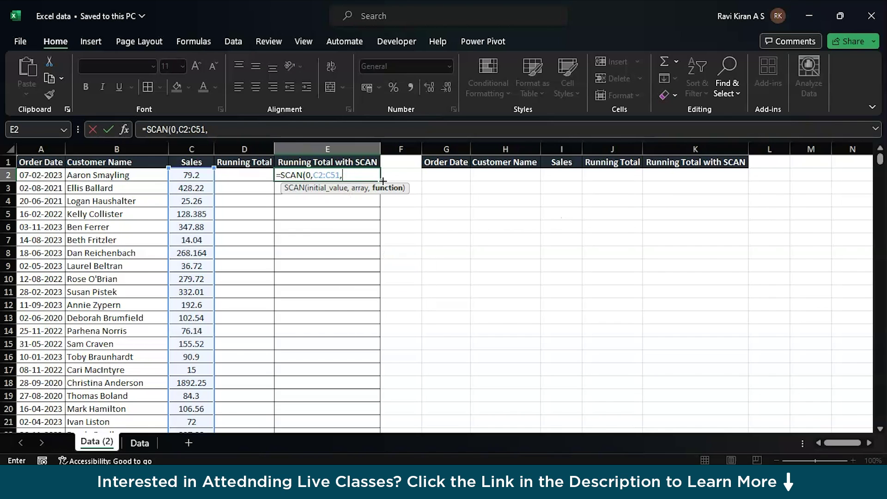
Complete the SCAN formula in E2 with LAMBDA(x,y,x+y) as its function and enter it.
{"action": "type", "text": "lam"}
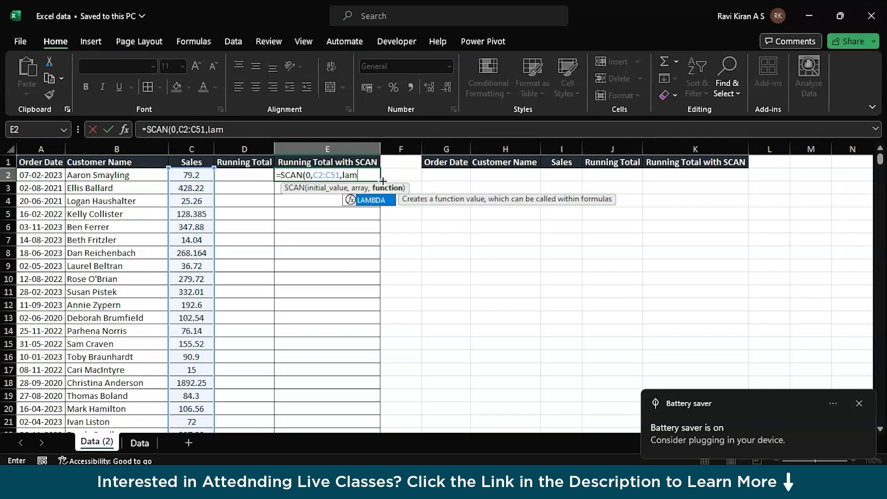
{"action": "key", "text": "Tab"}
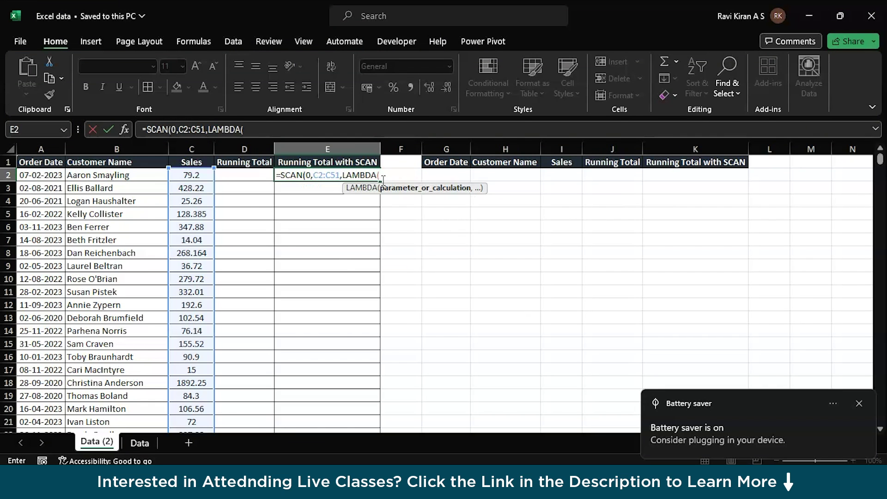
{"action": "type", "text": "x,y"}
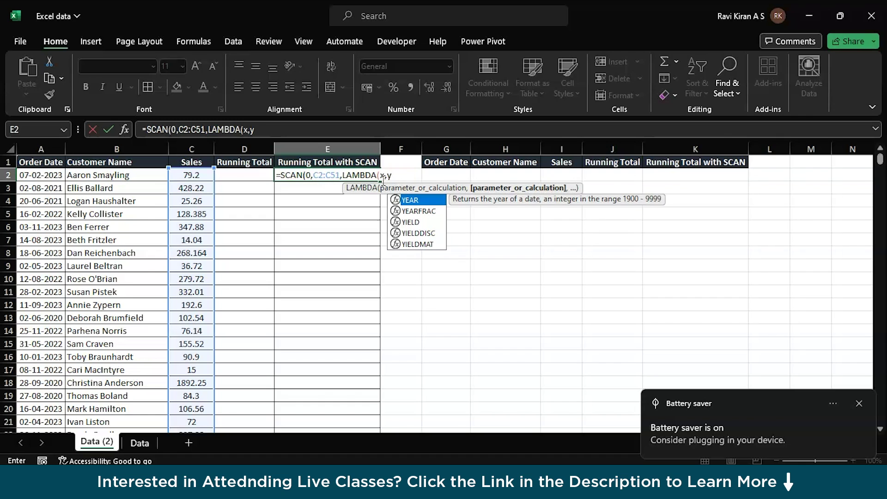
{"action": "type", "text": ","}
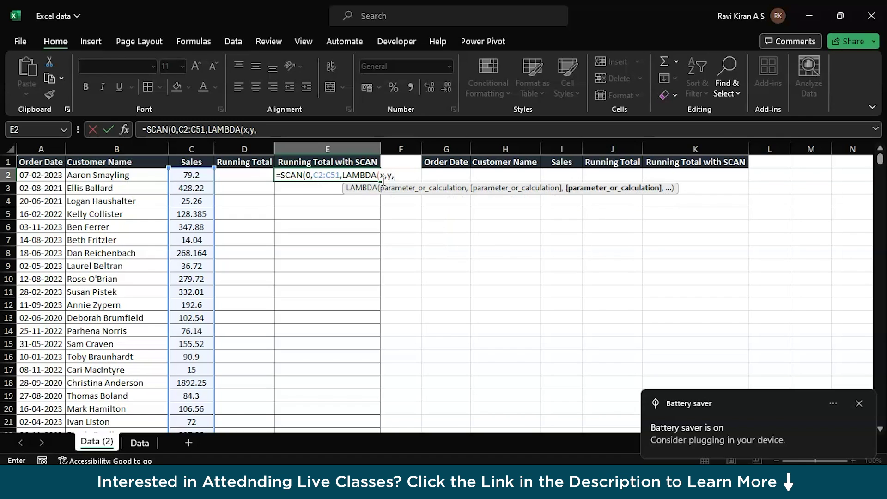
{"action": "type", "text": "x"}
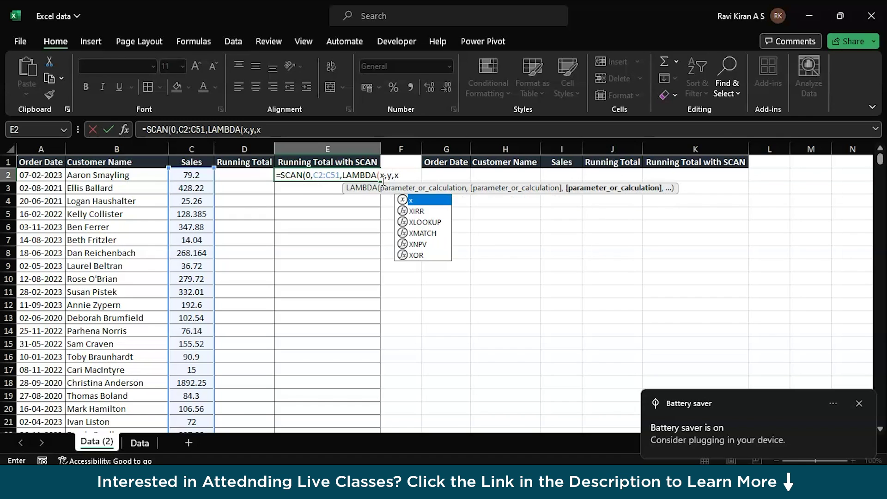
{"action": "type", "text": "+y"}
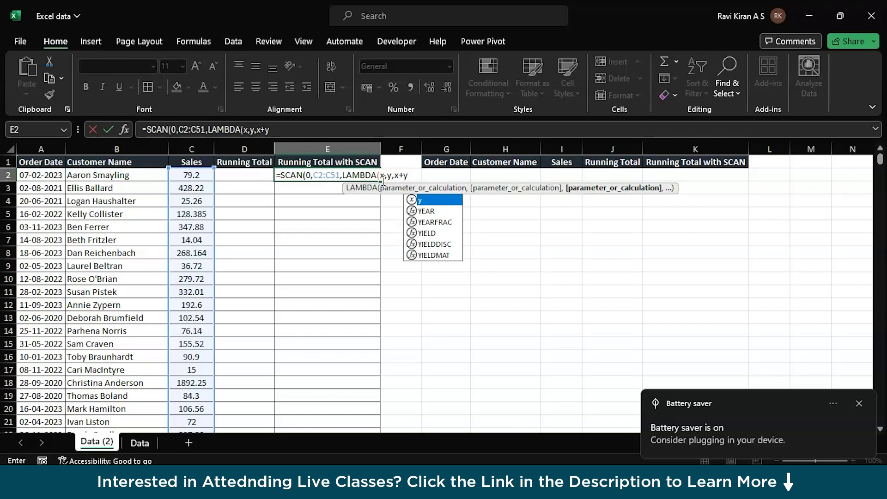
{"action": "type", "text": ")"}
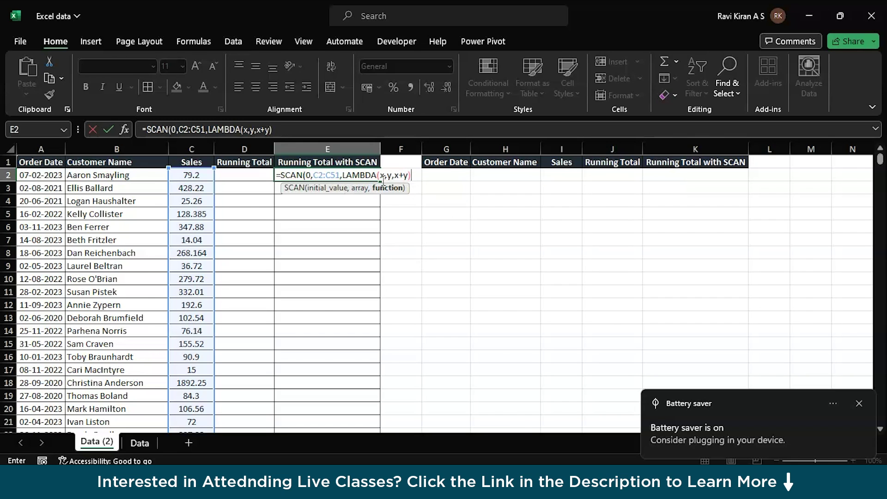
{"action": "type", "text": ")"}
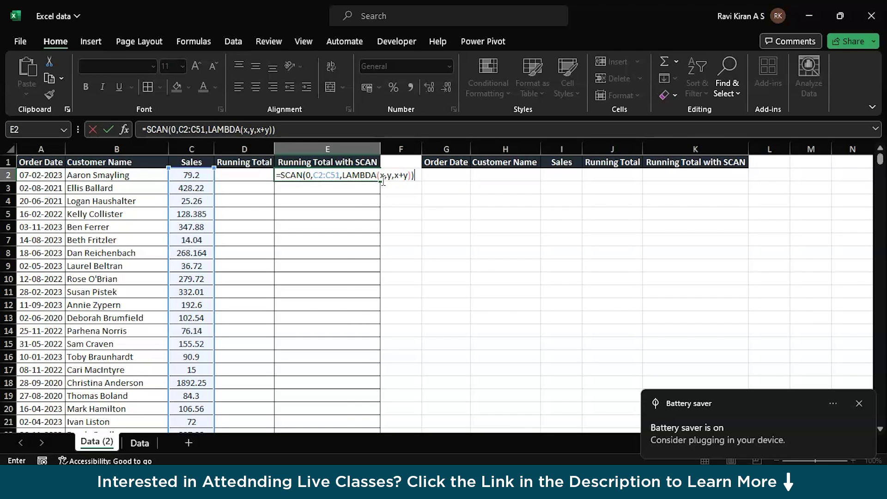
{"action": "key", "text": "Return"}
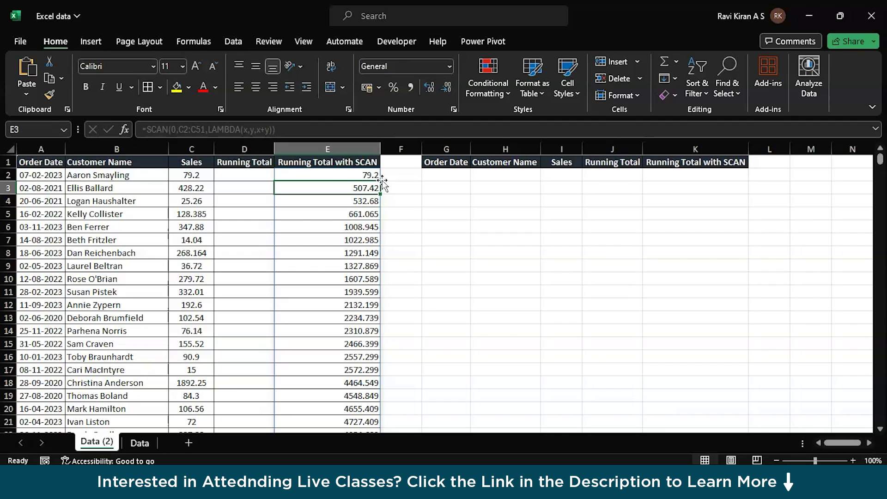
{"action": "scroll", "coordinate": [313, 290], "scroll_direction": "down", "scroll_amount": 16}
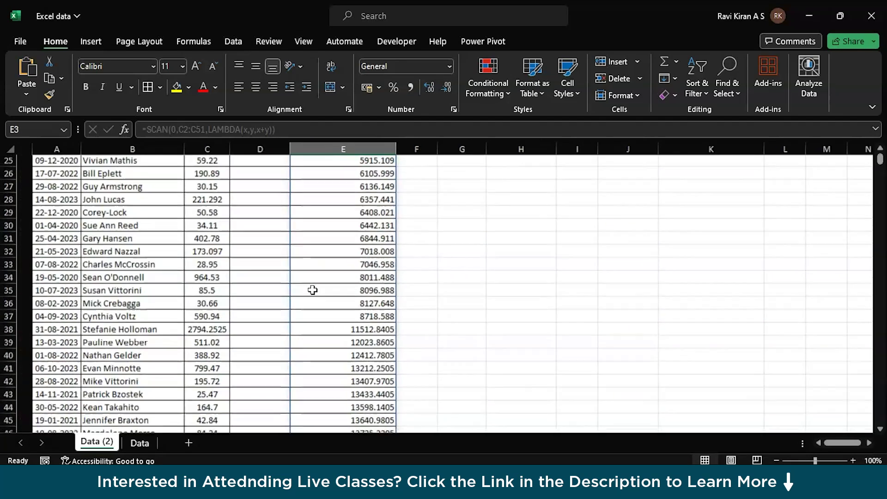
{"action": "scroll", "coordinate": [319, 277], "scroll_direction": "up", "scroll_amount": 1}
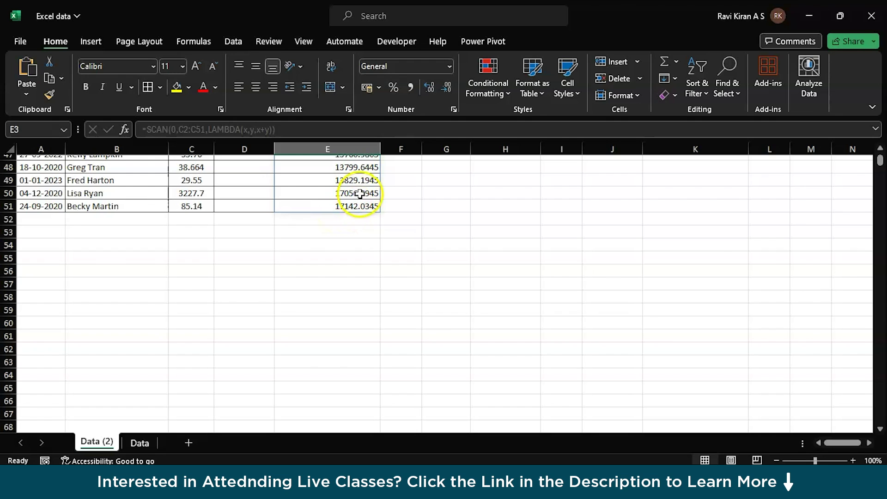
{"action": "scroll", "coordinate": [391, 222], "scroll_direction": "up", "scroll_amount": 16}
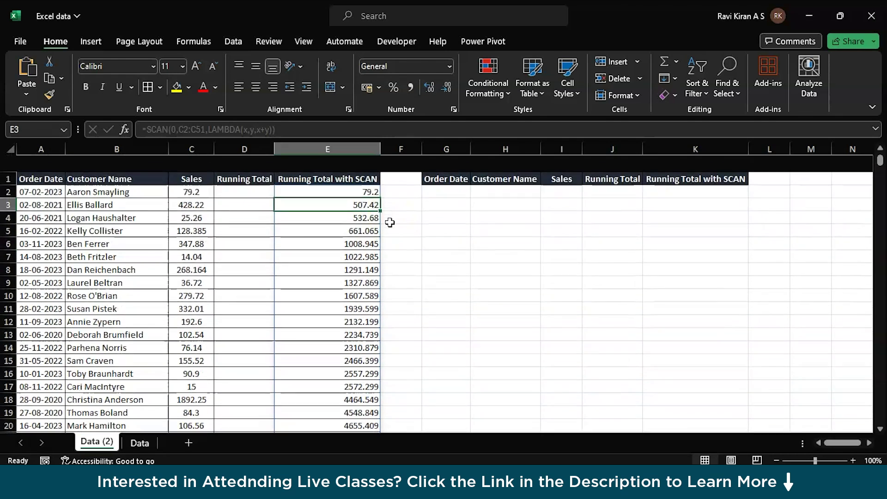
{"action": "left_click", "coordinate": [437, 176]}
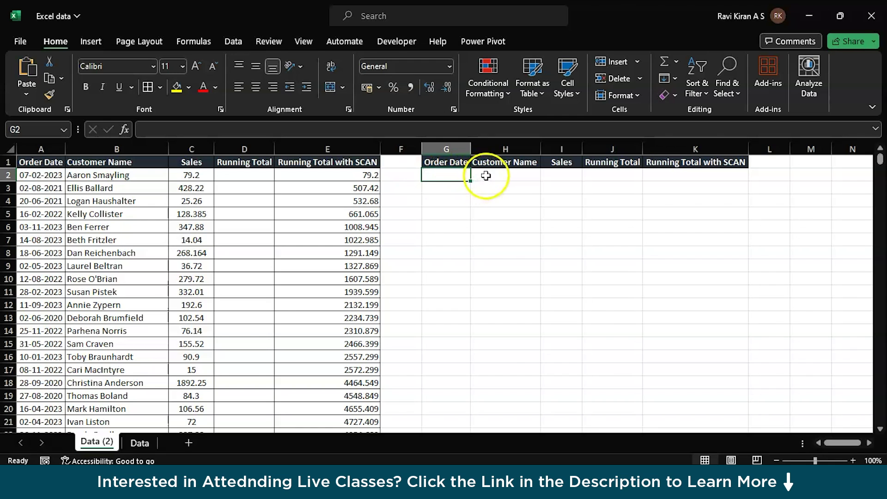
{"action": "left_click", "coordinate": [441, 187]}
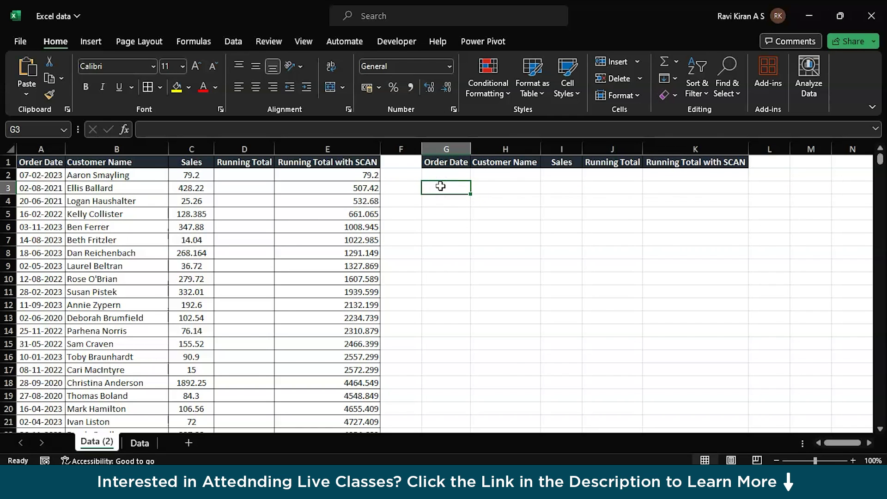
Insert a new column after Running Total with SCAN and enter the header "Lookup month" in F1.
{"action": "right_click", "coordinate": [407, 149]}
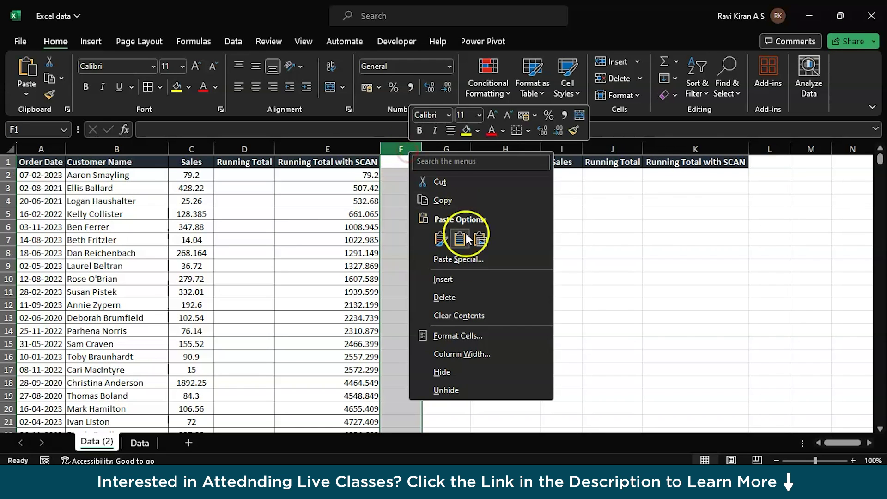
{"action": "left_click", "coordinate": [459, 280]}
{"action": "left_click", "coordinate": [409, 163]}
{"action": "left_click", "coordinate": [469, 297]}
{"action": "left_click", "coordinate": [460, 164]}
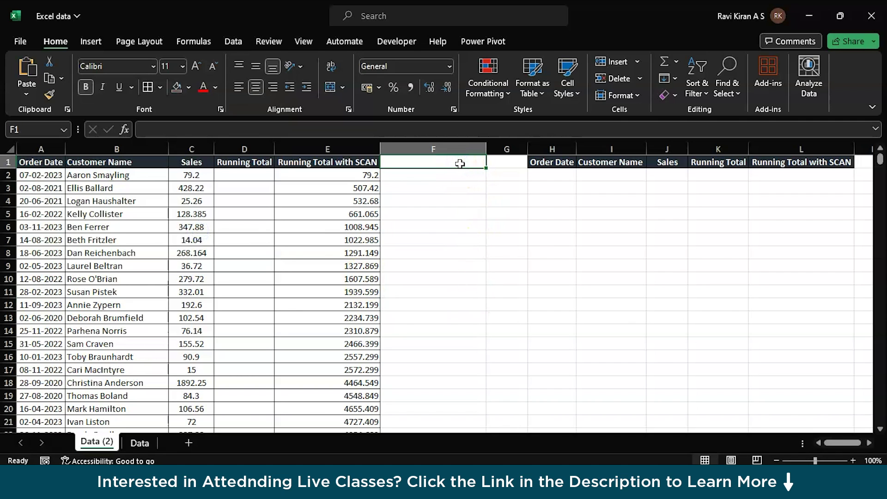
{"action": "type", "text": "Lookup month"}
{"action": "left_click", "coordinate": [462, 178]}
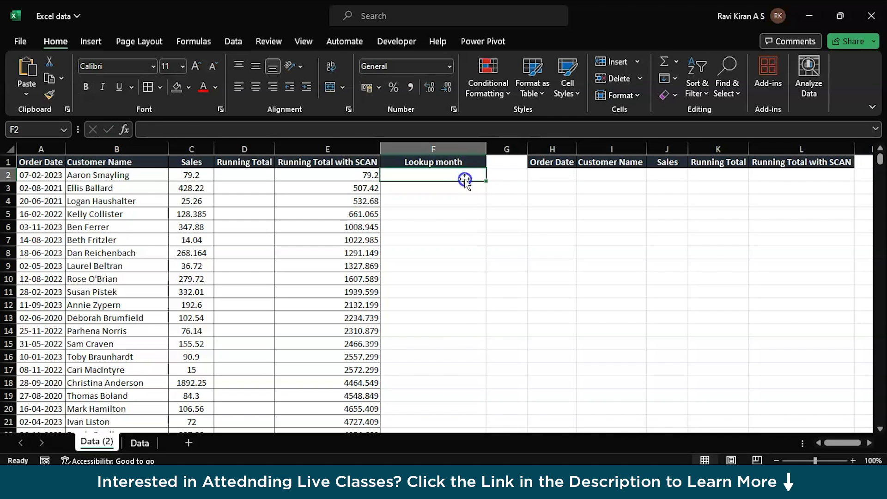
Begin a FILTER formula in H2 under the second Order Date header.
{"action": "left_click", "coordinate": [553, 179]}
{"action": "type", "text": "="}
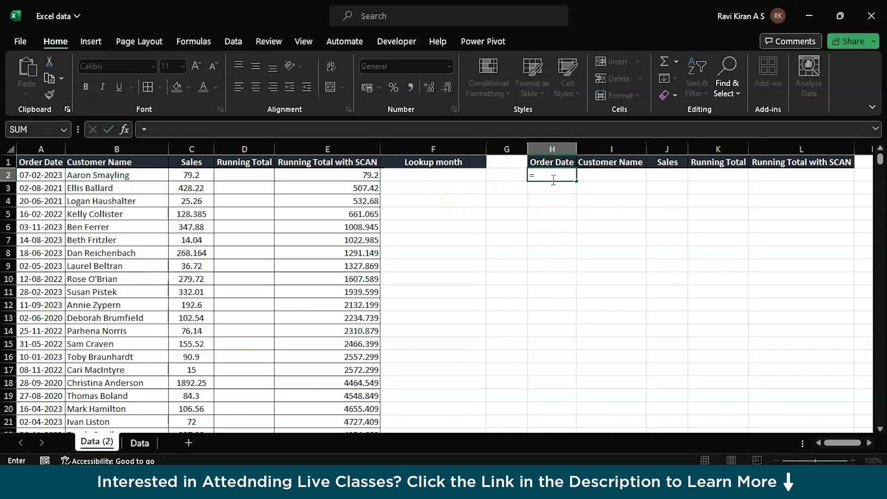
{"action": "type", "text": "fil"}
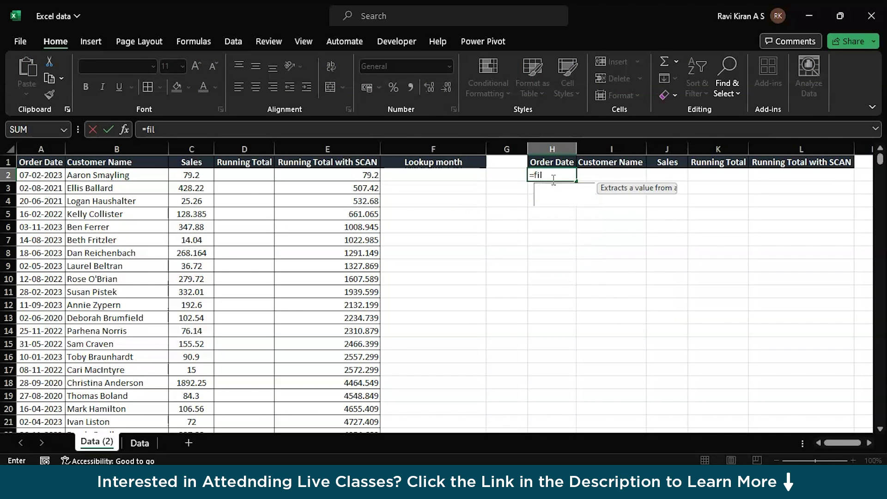
{"action": "double_click", "coordinate": [560, 185]}
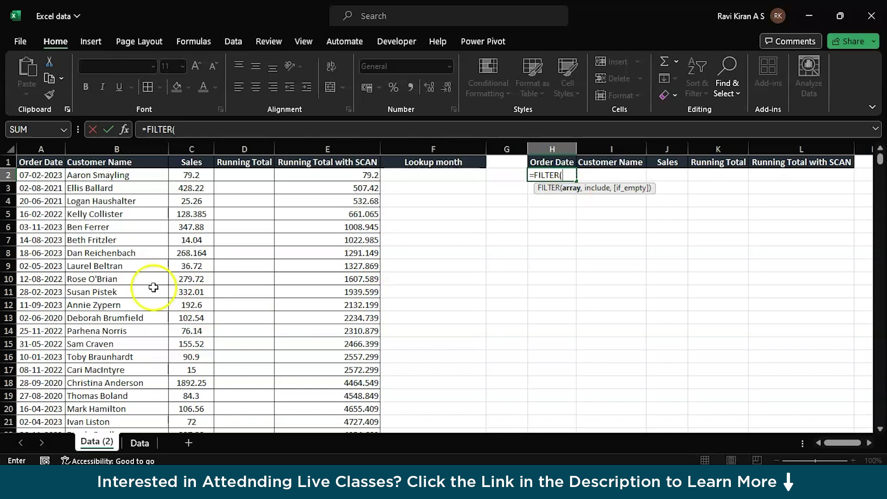
{"action": "left_click", "coordinate": [13, 151]}
{"action": "key", "text": "BackSpace"}
{"action": "key", "text": "BackSpace"}
{"action": "key", "text": "BackSpace"}
{"action": "key", "text": "BackSpace"}
{"action": "key", "text": "BackSpace"}
{"action": "key", "text": "BackSpace"}
{"action": "key", "text": "BackSpace"}
{"action": "key", "text": "BackSpace"}
{"action": "key", "text": "BackSpace"}
Set A2:C51 as the array of the FILTER formula in H2 and begin its include condition with MONTH of A2:A51.
{"action": "left_click_drag", "start_coordinate": [35, 176], "coordinate": [183, 393]}
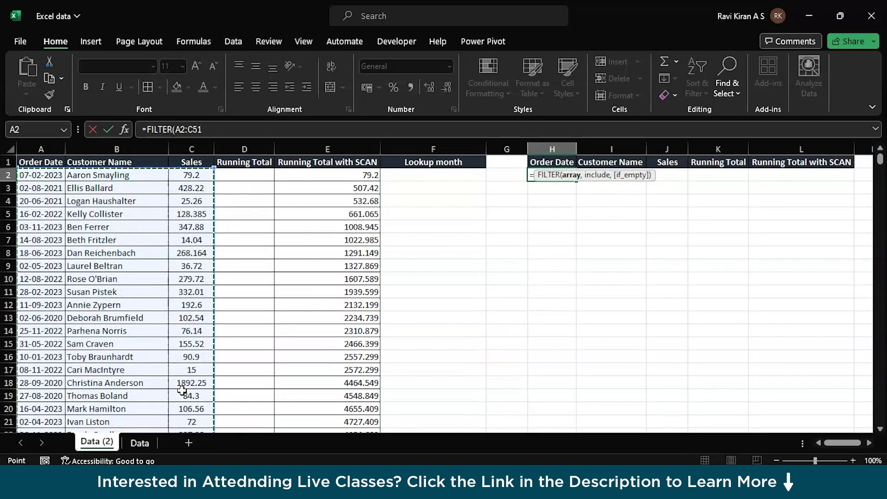
{"action": "type", "text": ","}
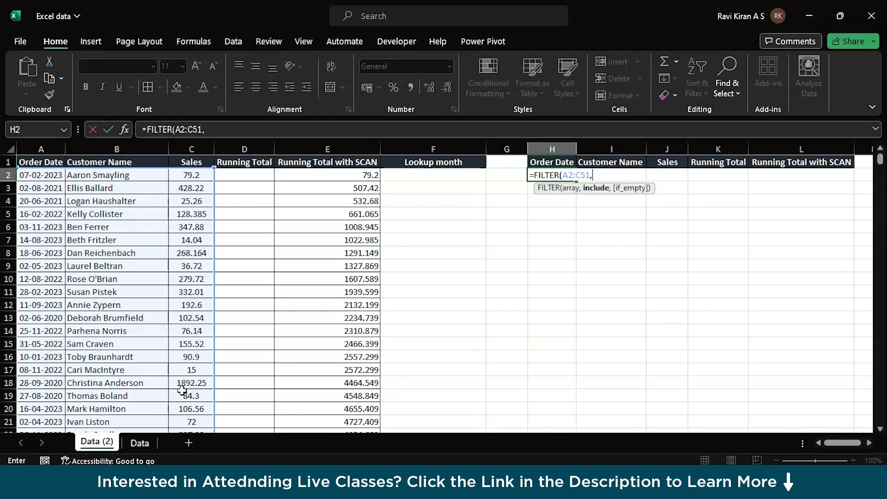
{"action": "type", "text": "Mon"}
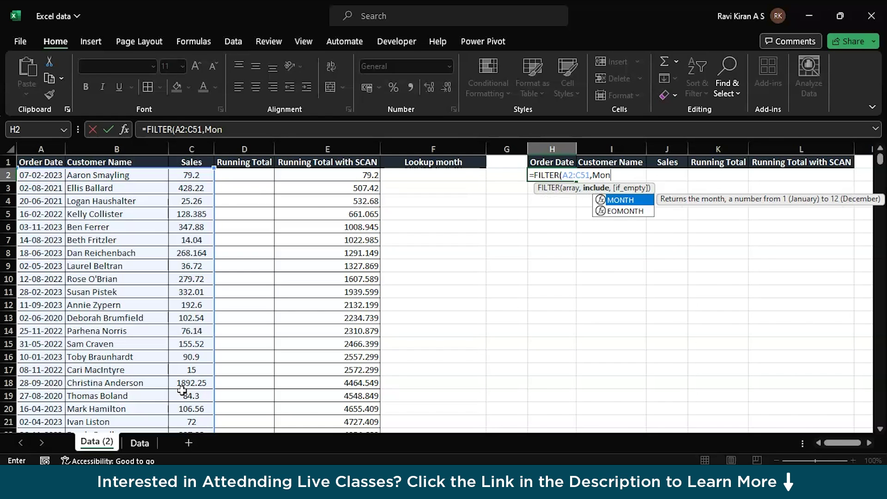
{"action": "type", "text": "t"}
{"action": "key", "text": "Tab"}
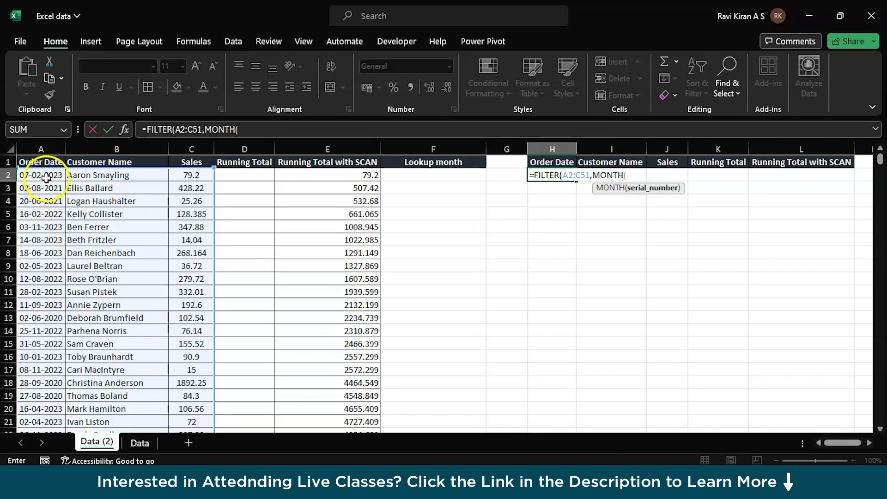
{"action": "left_click_drag", "start_coordinate": [41, 175], "coordinate": [42, 455]}
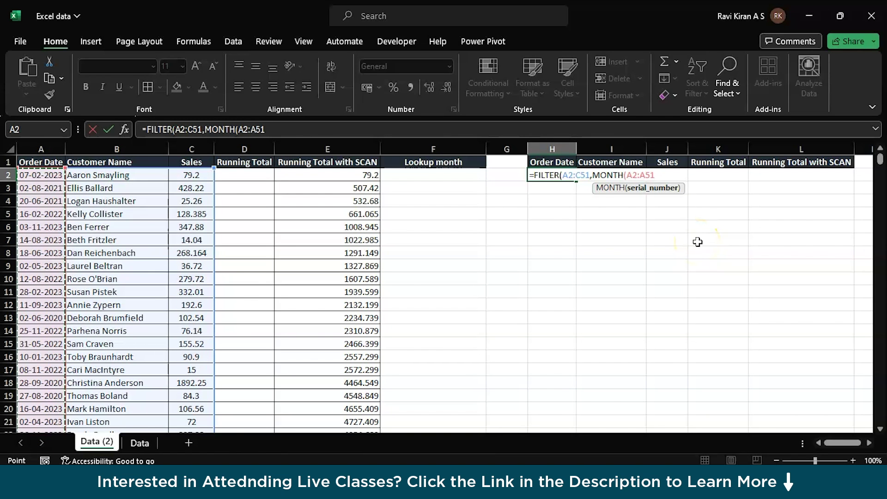
Complete the FILTER condition by comparing the order months with the lookup cell F2, and enter the formula.
{"action": "type", "text": ")="}
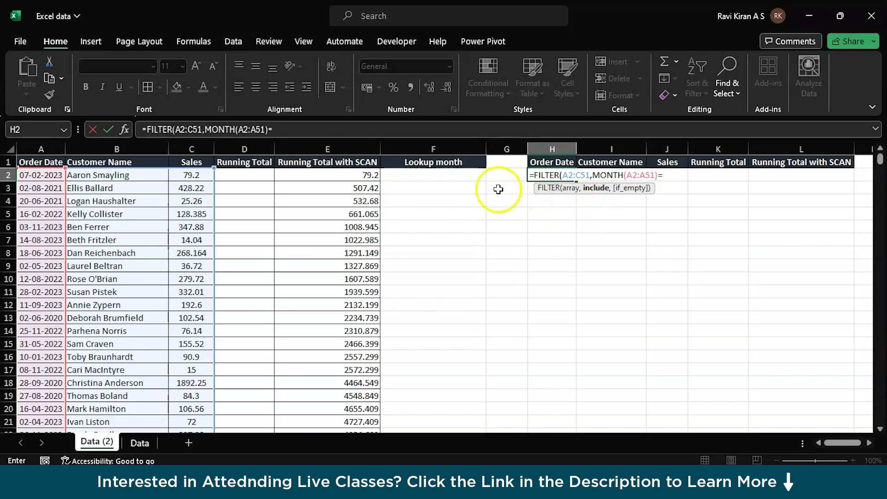
{"action": "left_click", "coordinate": [460, 176]}
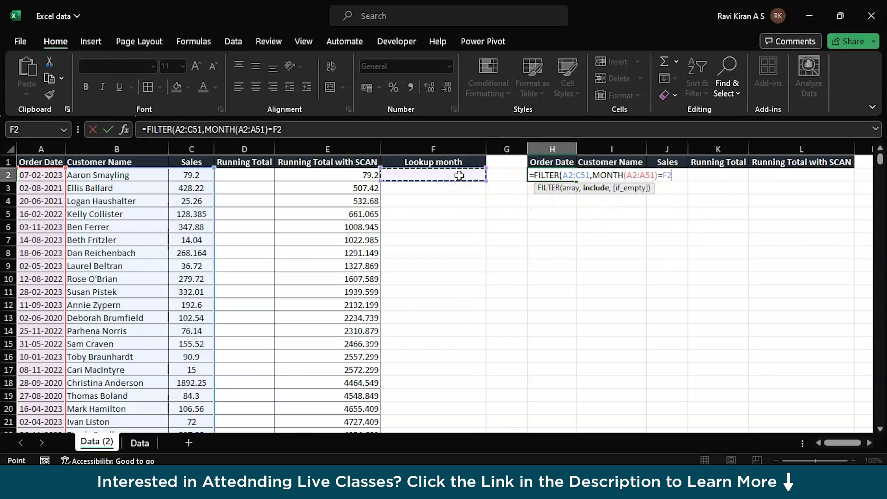
{"action": "type", "text": ")"}
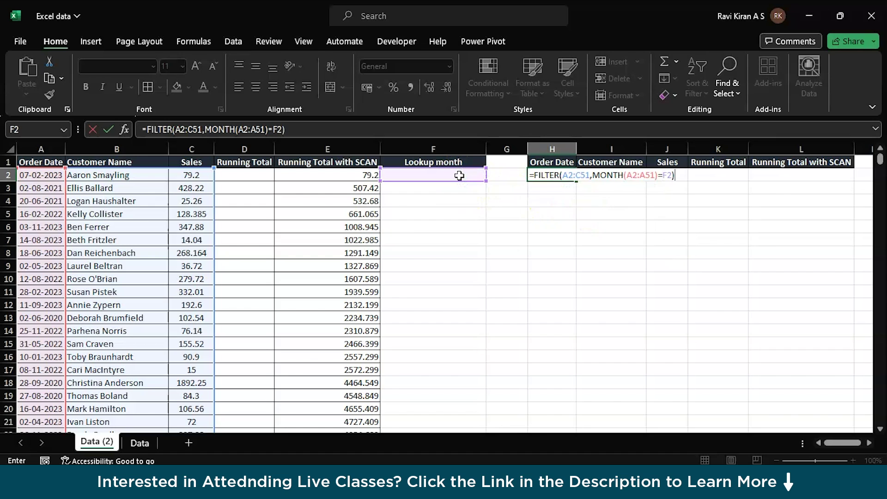
{"action": "key", "text": "Return"}
Enter 2 as the lookup month in F2.
{"action": "left_click", "coordinate": [459, 175]}
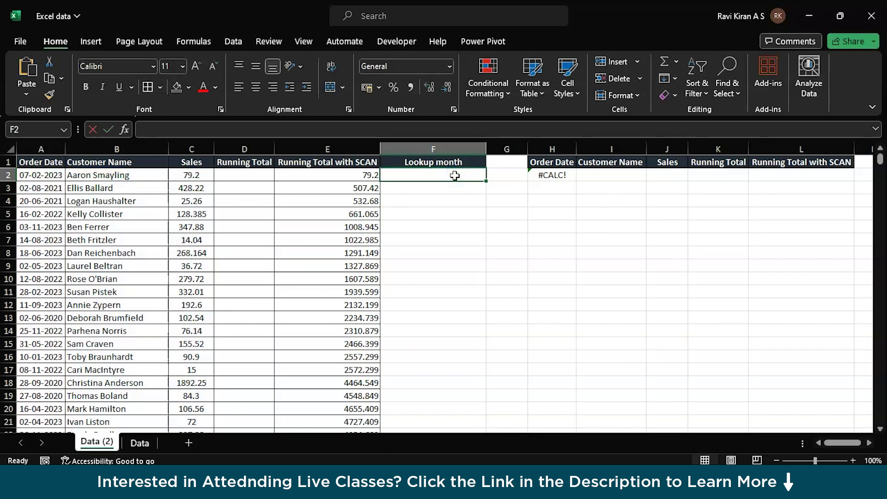
{"action": "type", "text": "2"}
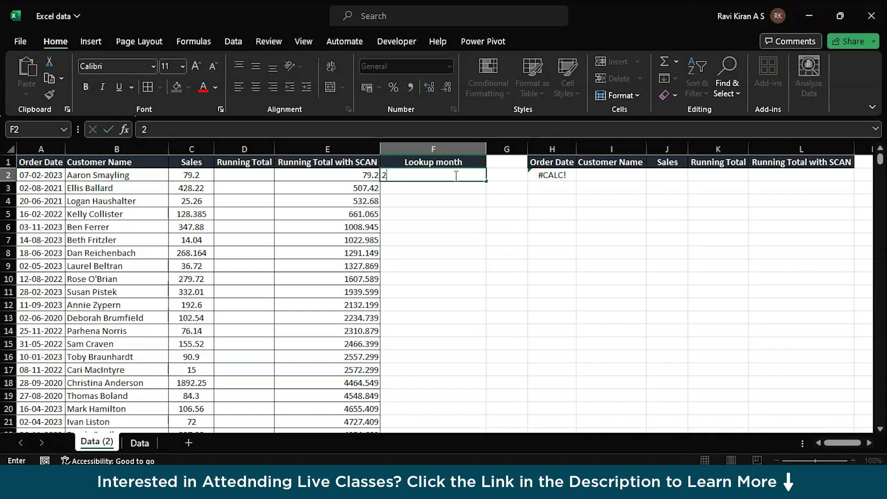
{"action": "key", "text": "Return"}
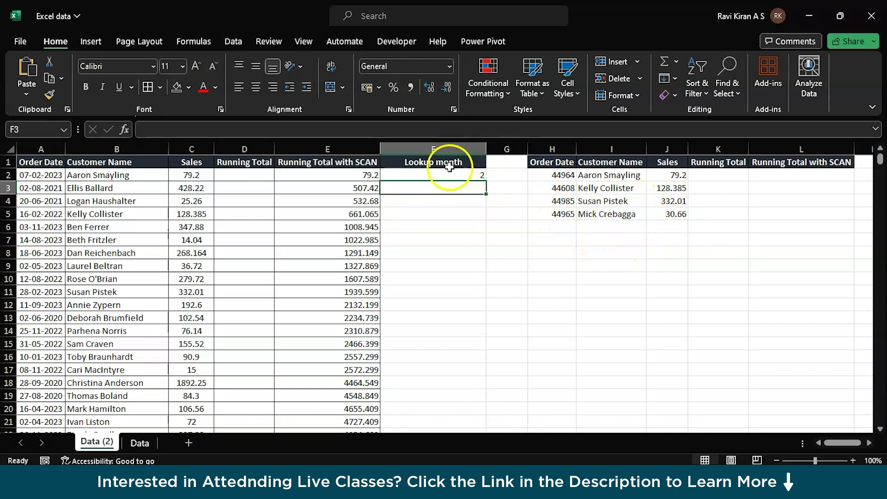
Format the filtered table's Order Date column H as Short Date.
{"action": "left_click", "coordinate": [556, 147]}
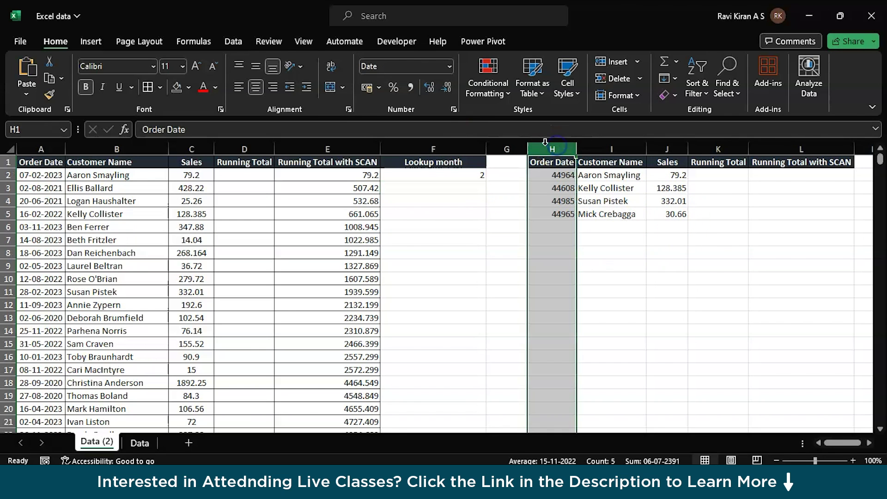
{"action": "left_click", "coordinate": [450, 67]}
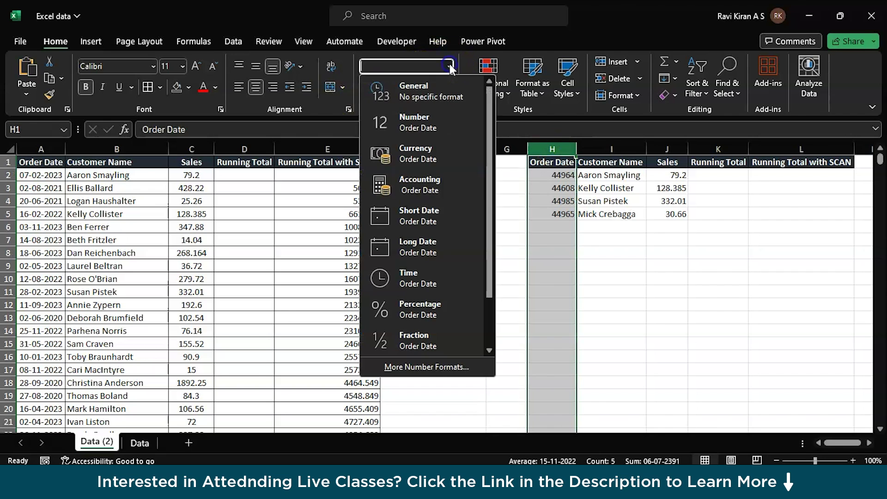
{"action": "left_click", "coordinate": [412, 216]}
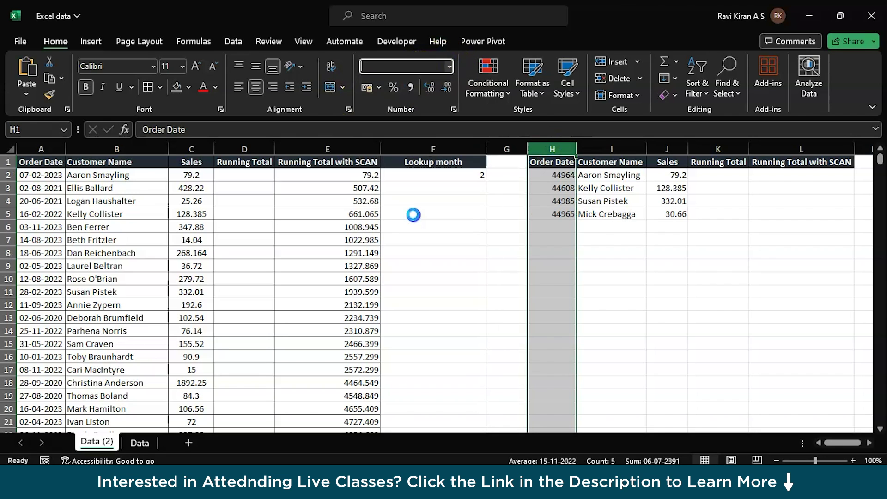
{"action": "left_click", "coordinate": [475, 200]}
Change the lookup month in F2 to 3 and finally to 5 to test the filtered table.
{"action": "left_click", "coordinate": [463, 174]}
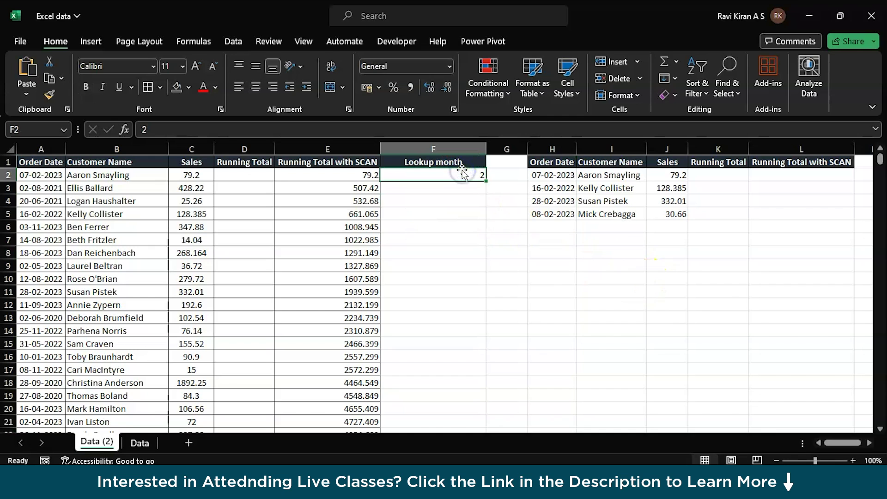
{"action": "key", "text": "BackSpace"}
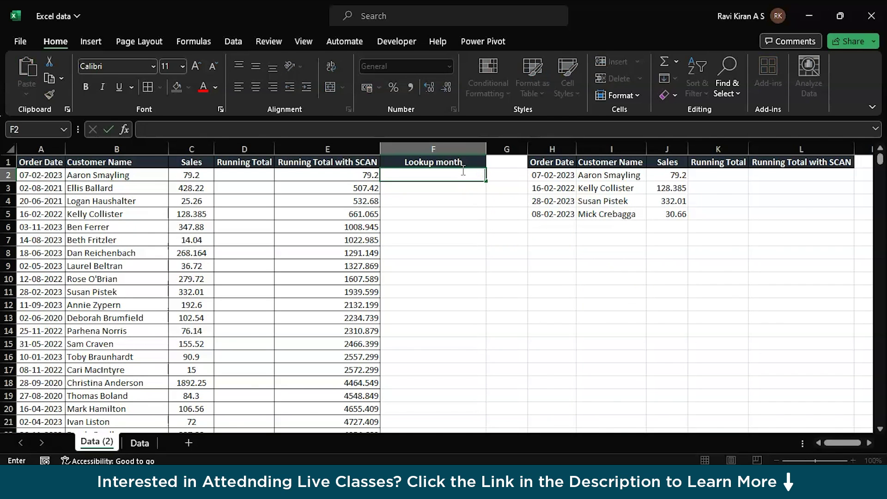
{"action": "key", "text": "Return"}
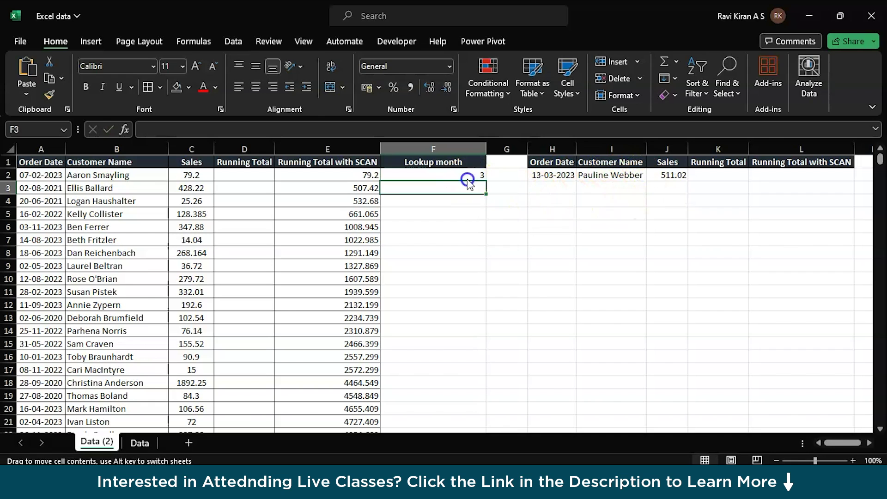
{"action": "left_click", "coordinate": [468, 176]}
{"action": "key", "text": "BackSpace"}
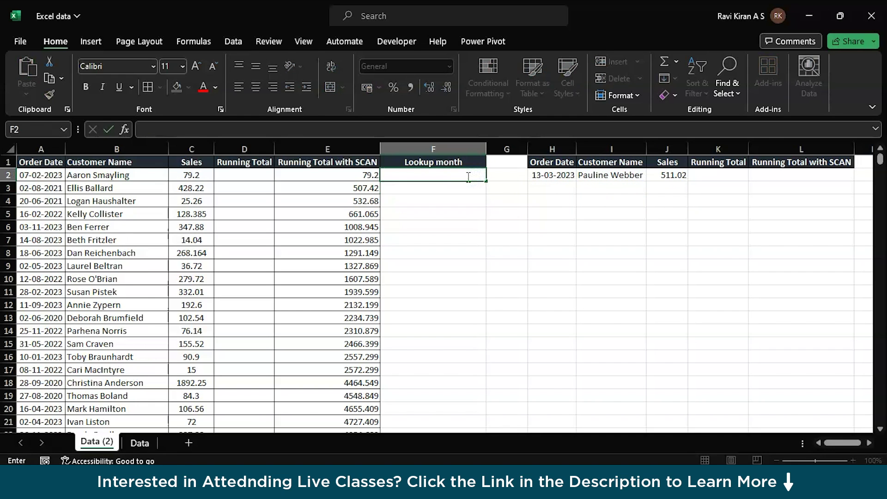
{"action": "key", "text": "Return"}
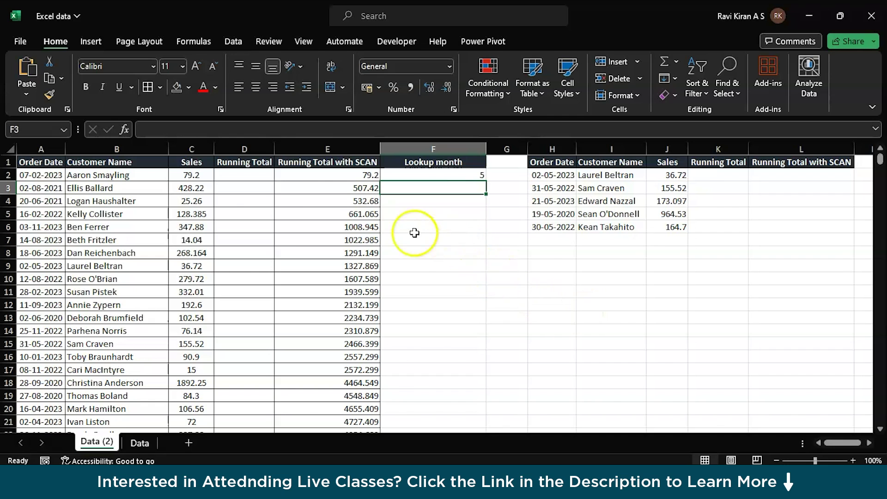
Fill the Running Total column D using the Quick Analysis running total for the sales range C2:C51.
{"action": "left_click", "coordinate": [226, 177]}
{"action": "left_click", "coordinate": [211, 178]}
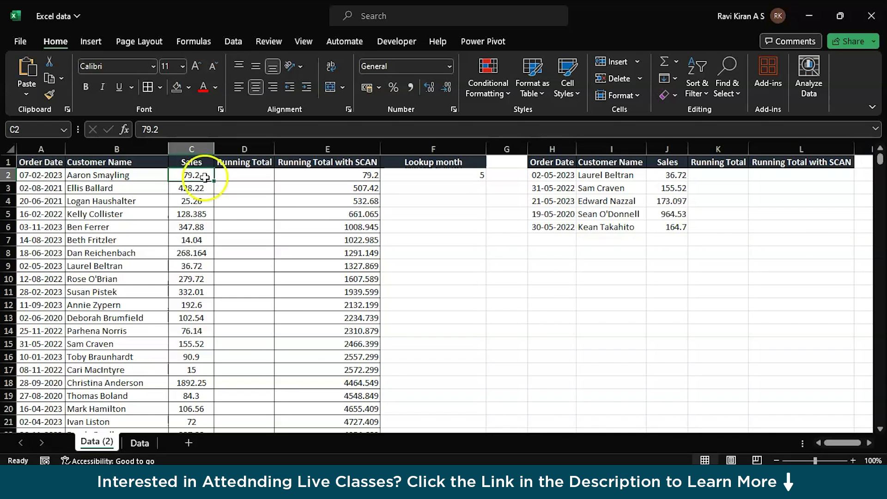
{"action": "left_click", "coordinate": [206, 177]}
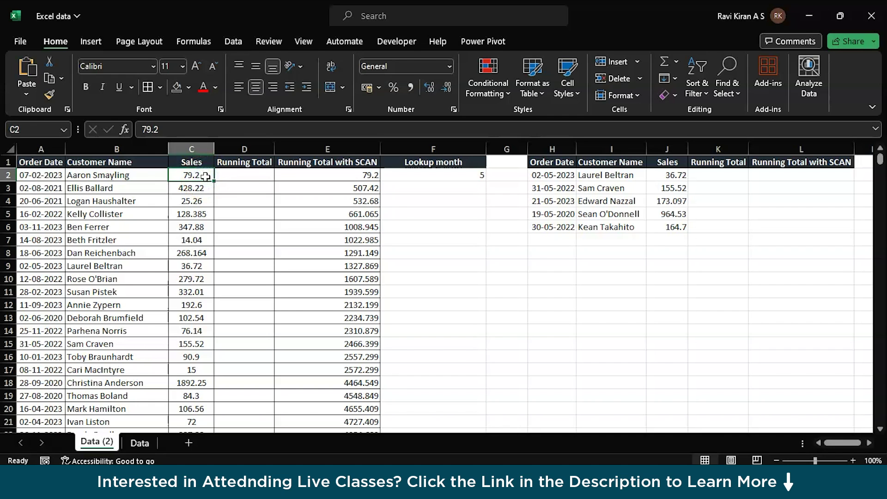
{"action": "key", "text": "ctrl+shift+Down"}
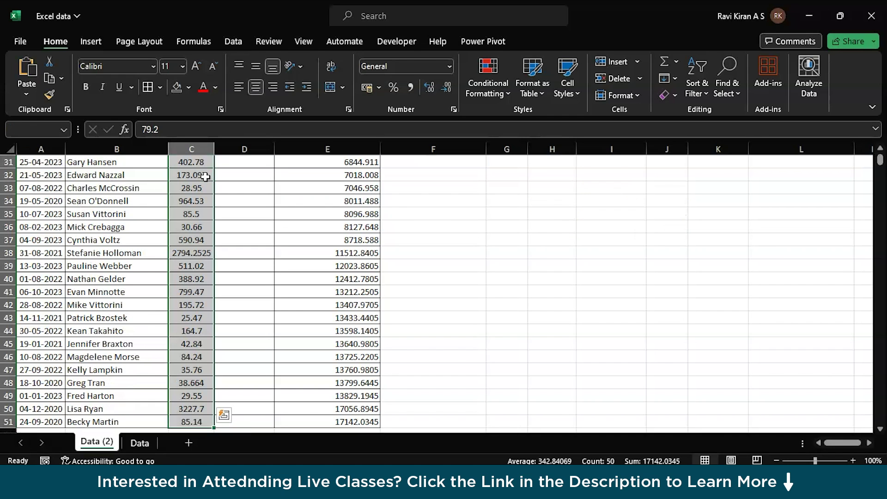
{"action": "scroll", "coordinate": [252, 378], "scroll_direction": "down", "scroll_amount": 1}
{"action": "left_click", "coordinate": [225, 403]}
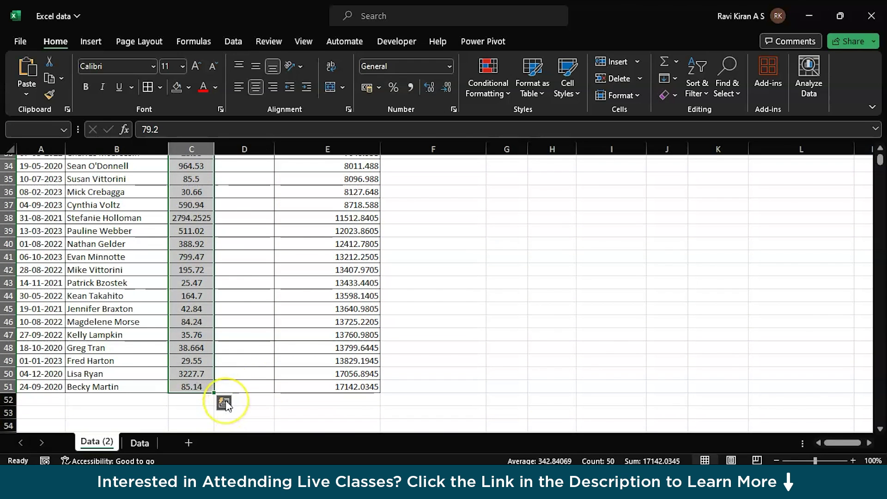
{"action": "left_click", "coordinate": [225, 403]}
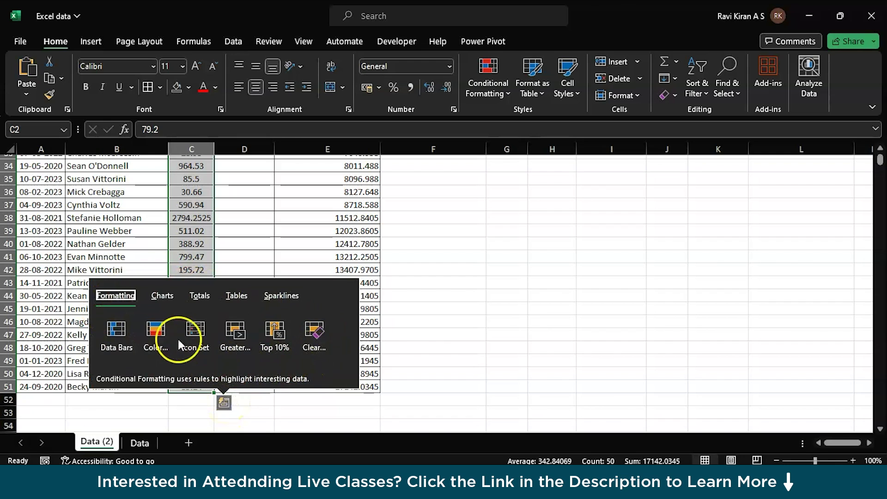
{"action": "left_click", "coordinate": [198, 295]}
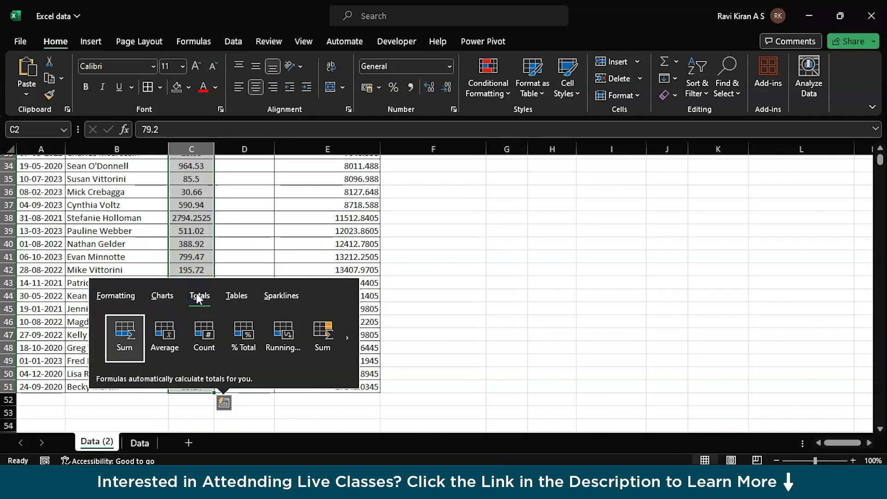
{"action": "left_click", "coordinate": [350, 335]}
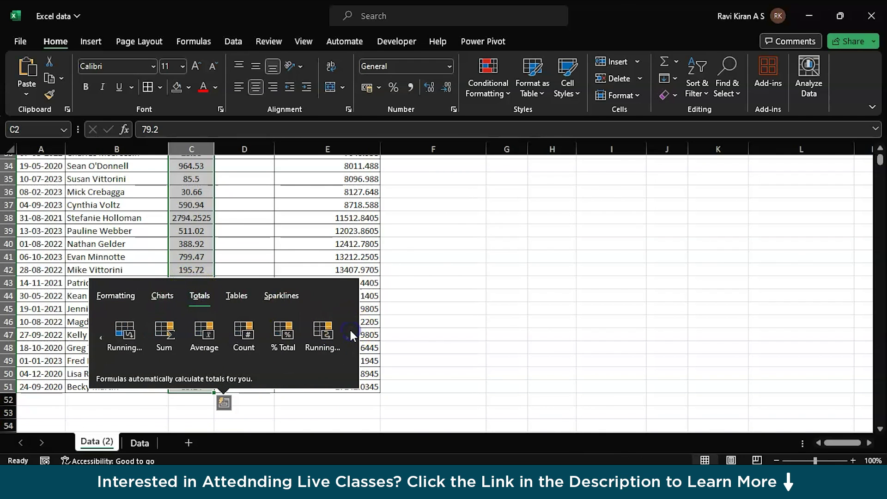
{"action": "left_click", "coordinate": [322, 334]}
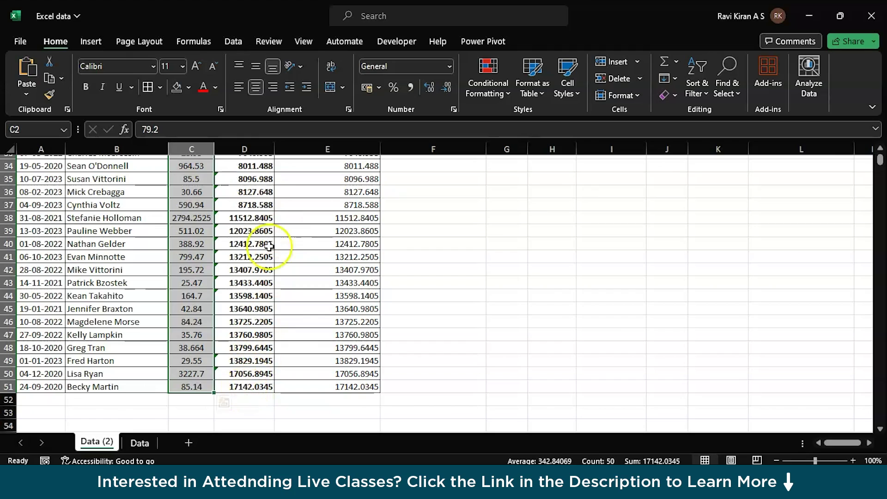
Change the first sales value in C2 to 85.
{"action": "scroll", "coordinate": [268, 247], "scroll_direction": "up", "scroll_amount": 10}
{"action": "left_click", "coordinate": [210, 198]}
{"action": "scroll", "coordinate": [209, 197], "scroll_direction": "up", "scroll_amount": 2}
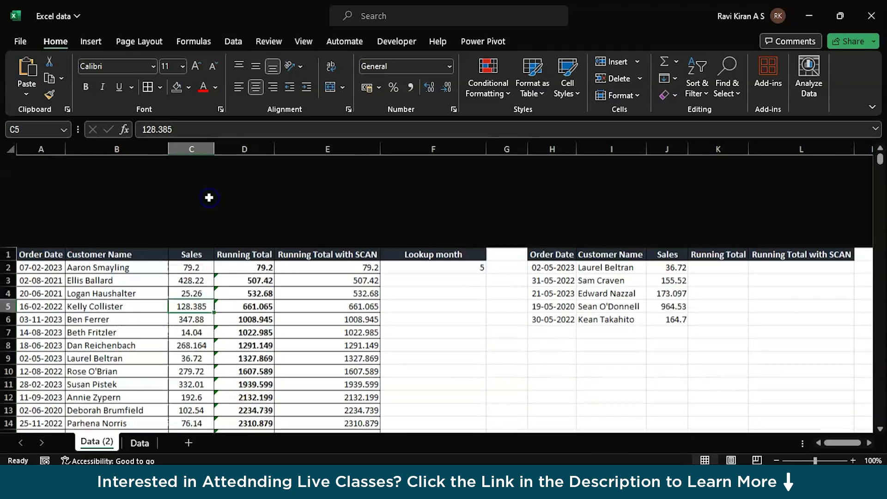
{"action": "left_click", "coordinate": [197, 174]}
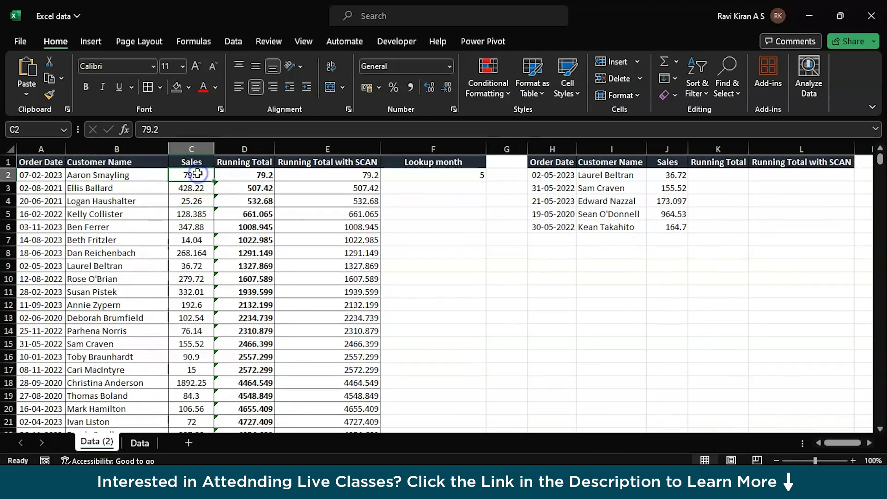
{"action": "type", "text": "85"}
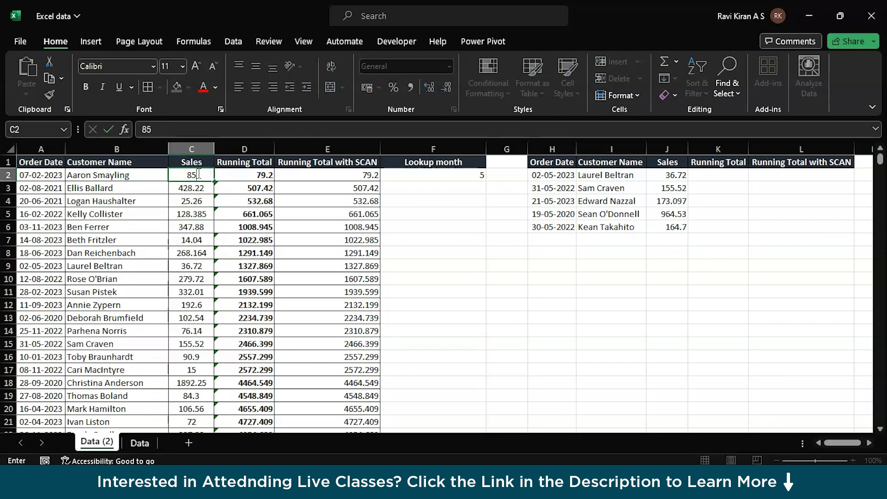
{"action": "key", "text": "Return"}
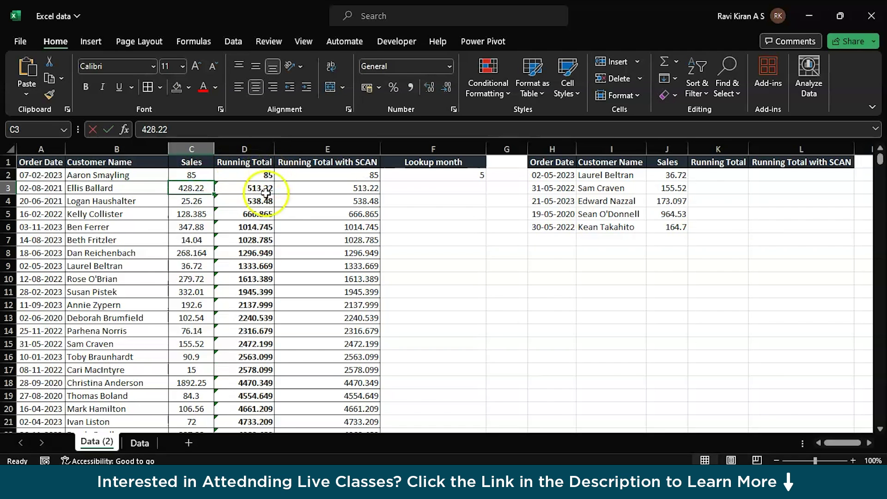
Compare the Running Total and Running Total with SCAN columns down to row 51, and inspect the SCAN formula in E2.
{"action": "scroll", "coordinate": [245, 327], "scroll_direction": "down", "scroll_amount": 20}
{"action": "scroll", "coordinate": [283, 346], "scroll_direction": "up", "scroll_amount": 17}
{"action": "scroll", "coordinate": [285, 346], "scroll_direction": "down", "scroll_amount": 3}
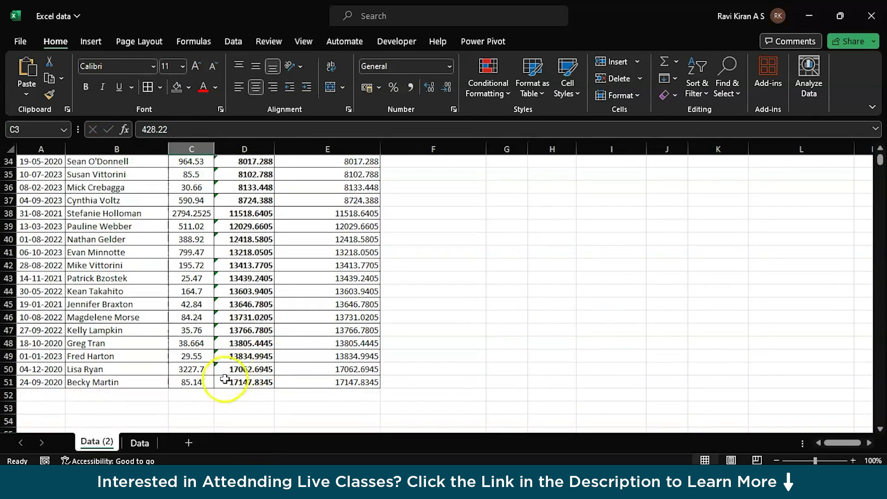
{"action": "scroll", "coordinate": [390, 331], "scroll_direction": "up", "scroll_amount": 11}
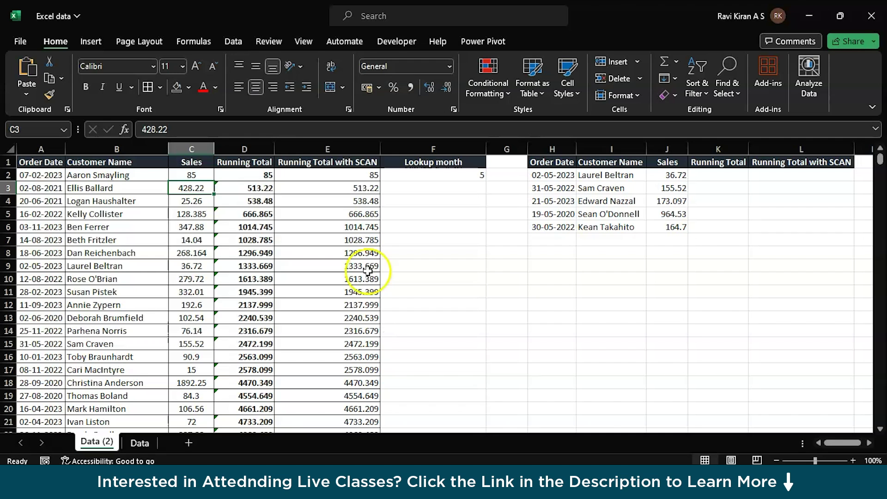
{"action": "left_click", "coordinate": [351, 174]}
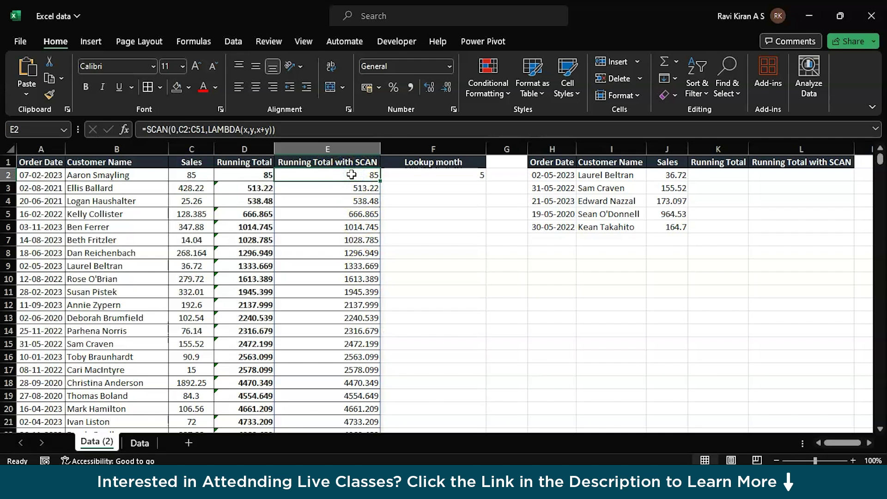